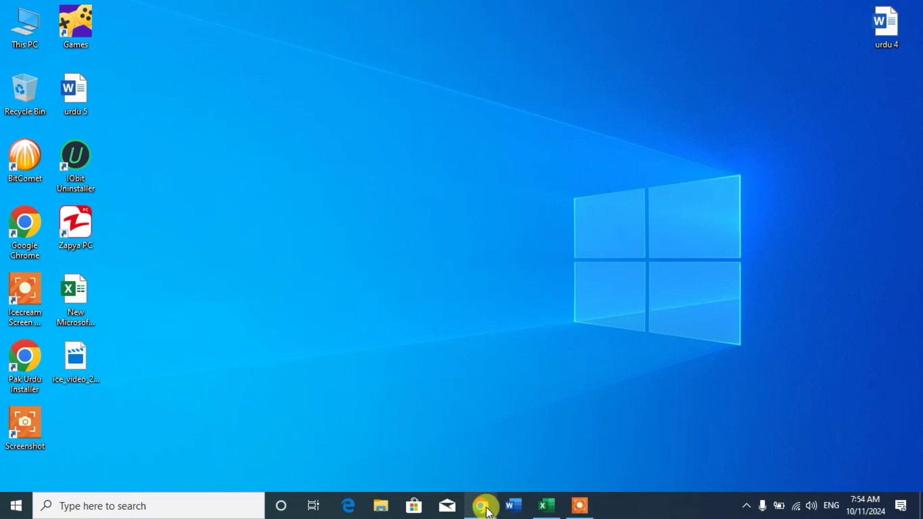
# Search in a new Chrome tab for "hp laserjet pro mfp m26a driver" and open HP's driver list for that printer
pyautogui.moveTo(486, 510)
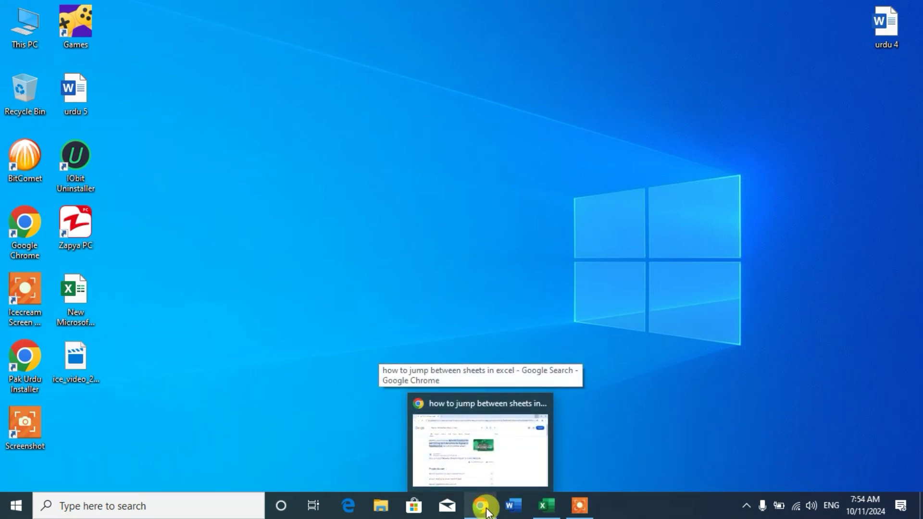
pyautogui.click(487, 509)
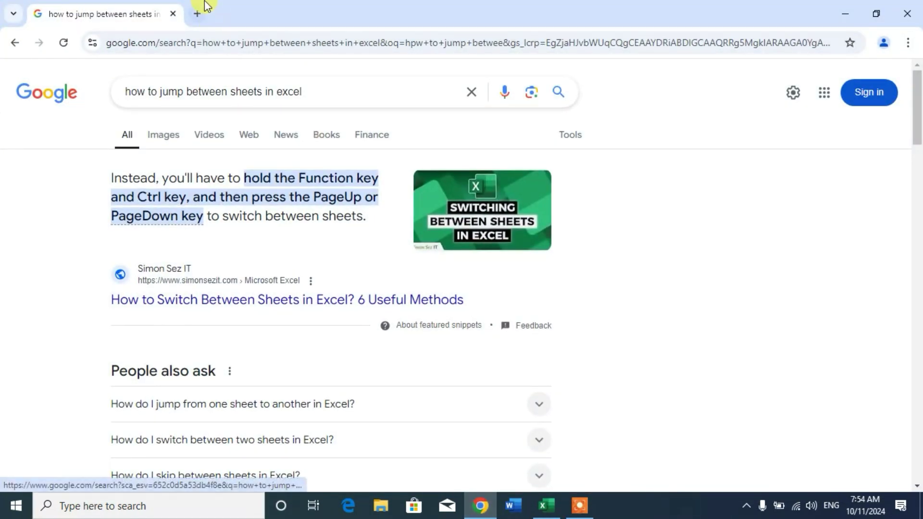
pyautogui.click(196, 14)
pyautogui.click(300, 38)
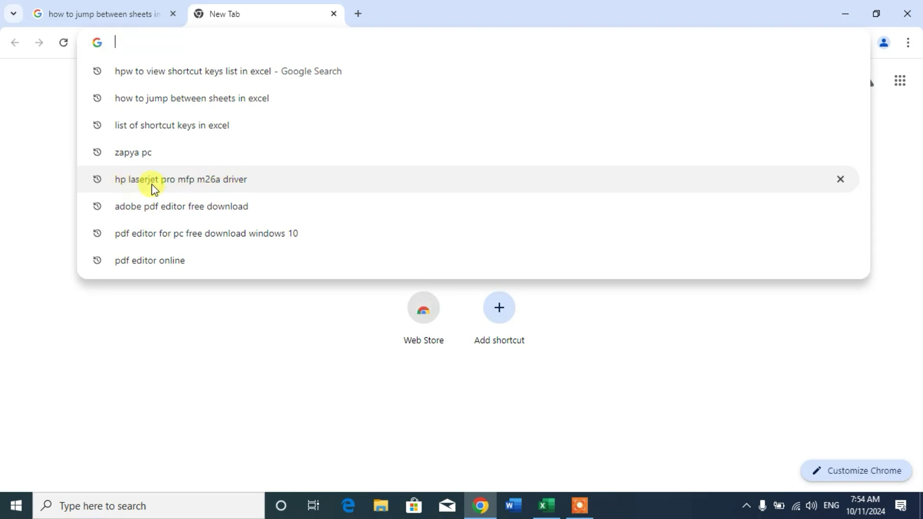
pyautogui.click(193, 184)
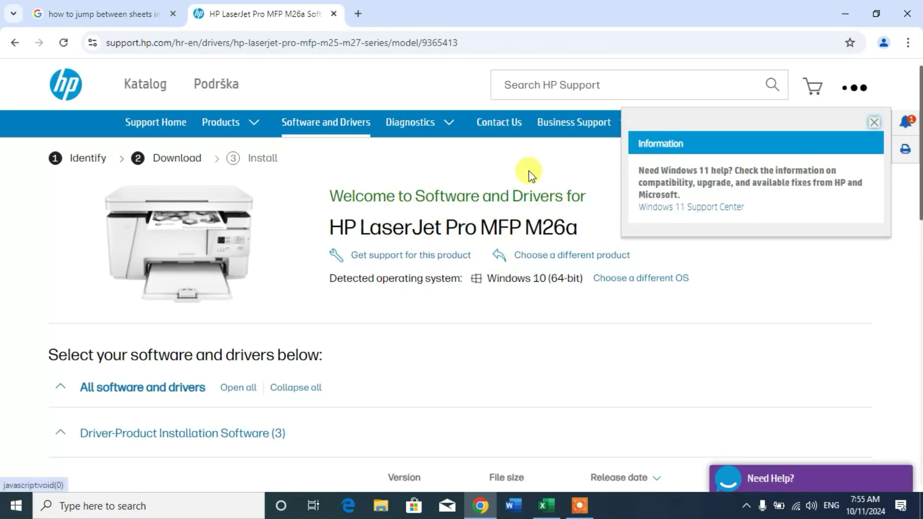
pyautogui.scroll(-4, 421, 185)
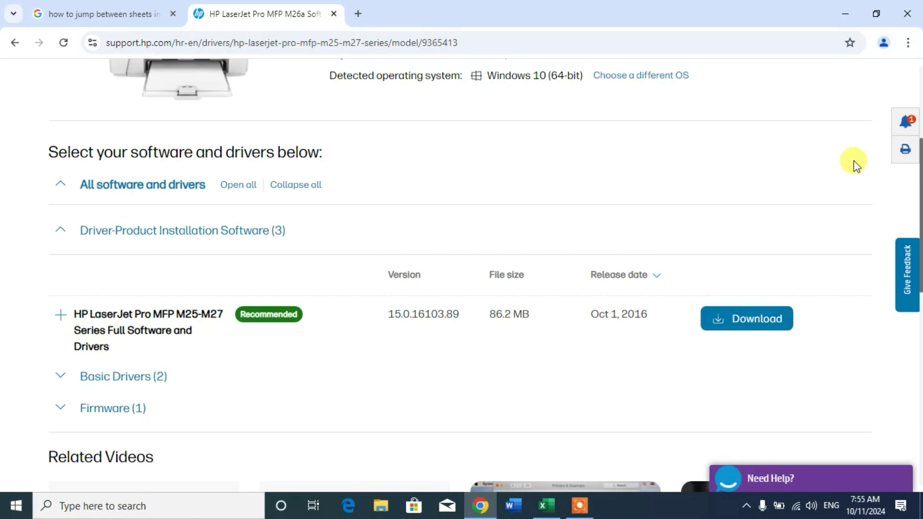
# Run HP_LaserJet_Pro_MFP_M25-M27_full_solution_16103.exe from the browser's download history, allow it to make changes, and bring up the installer window
pyautogui.click(910, 44)
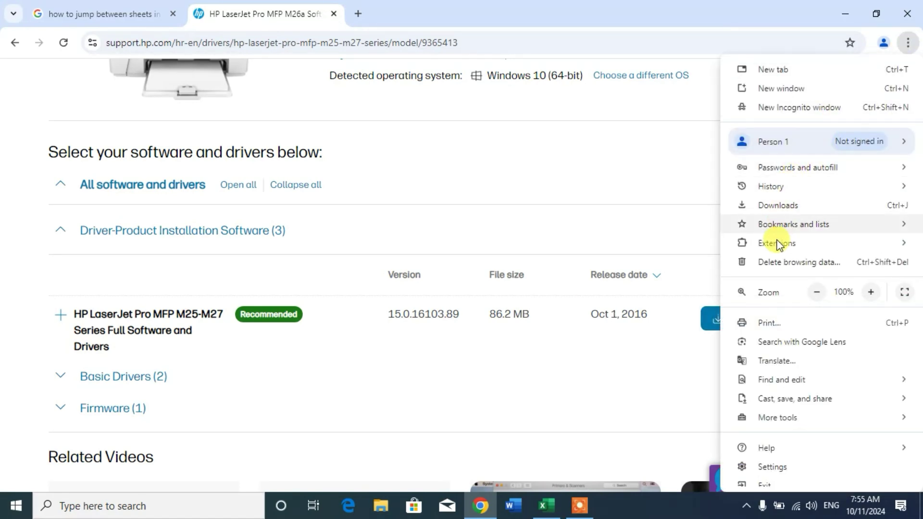
pyautogui.click(774, 211)
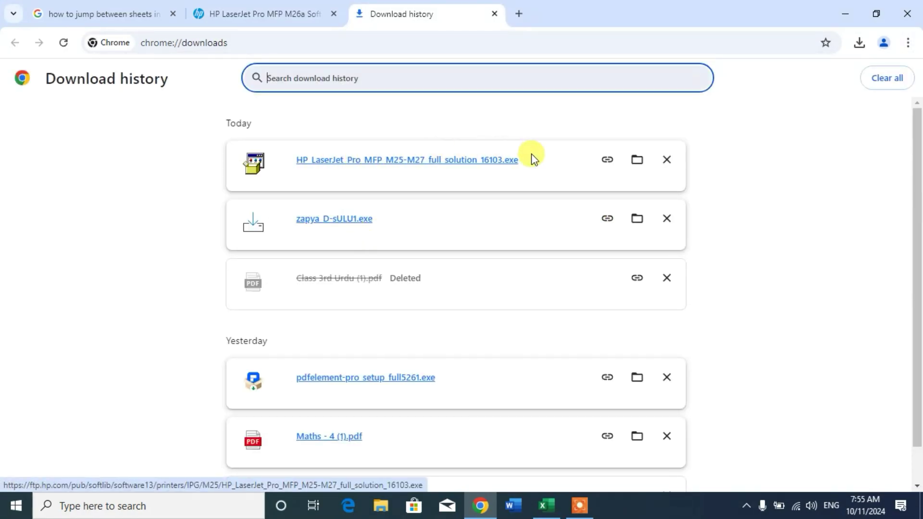
pyautogui.click(432, 161)
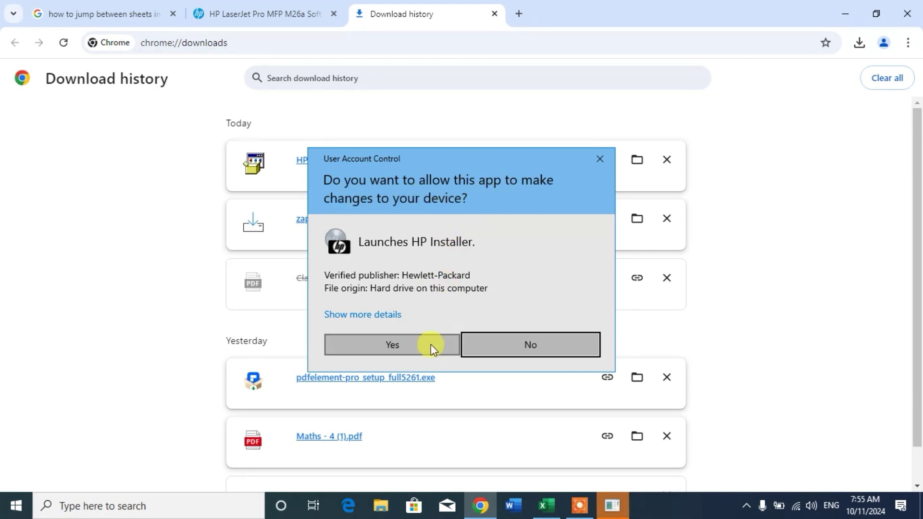
pyautogui.click(402, 348)
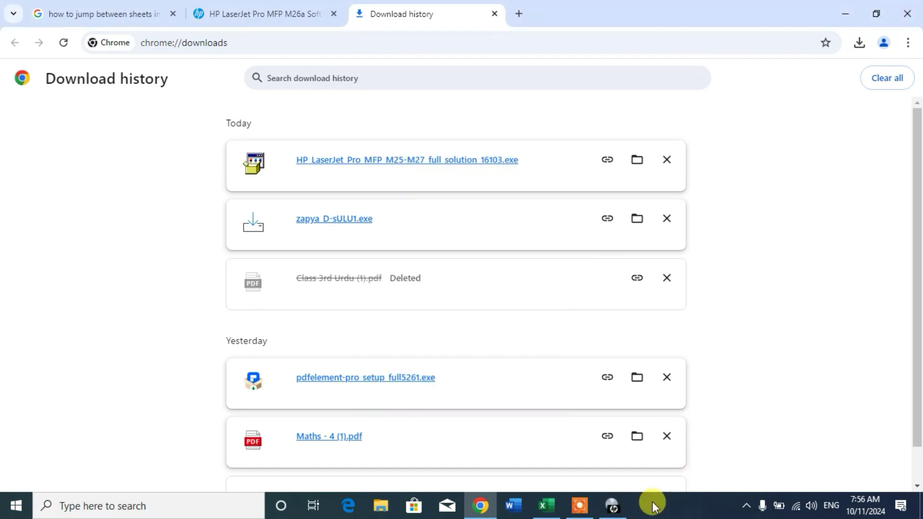
pyautogui.click(616, 506)
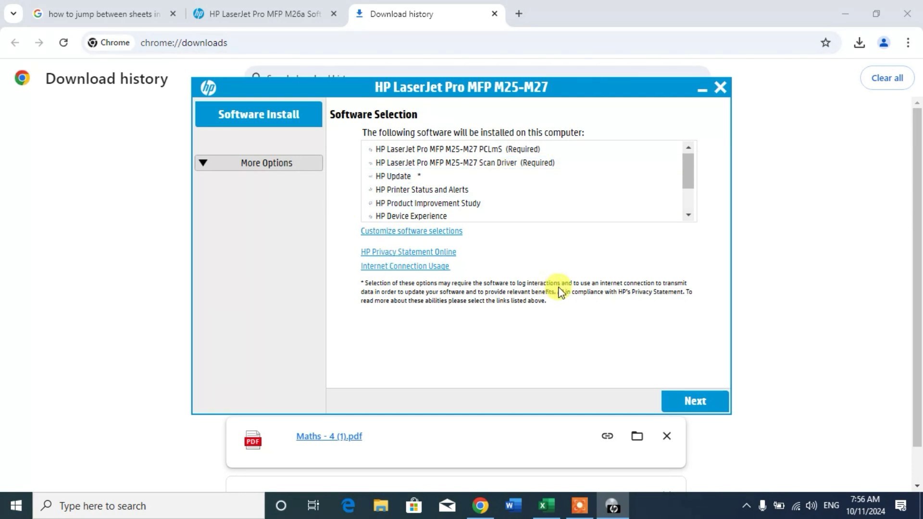
# Keep the default software selection in the HP installer and accept the installation agreements
pyautogui.click(714, 402)
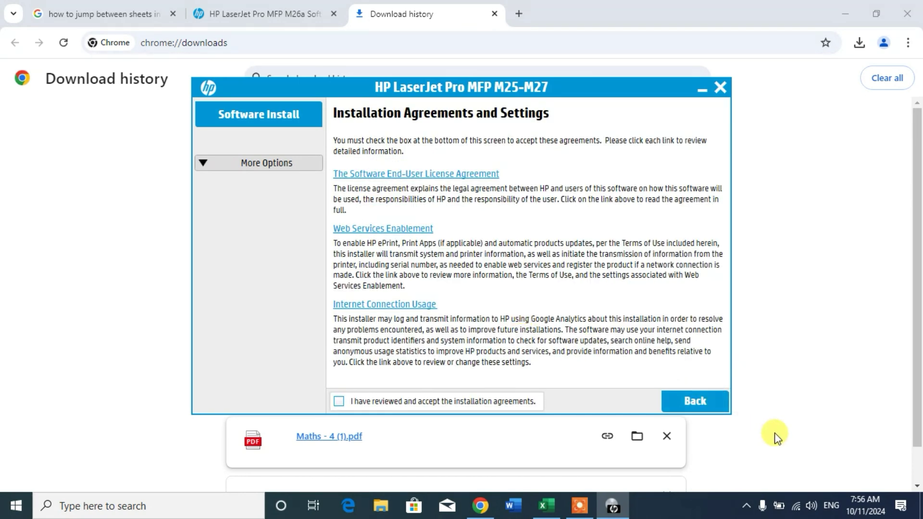
pyautogui.click(349, 408)
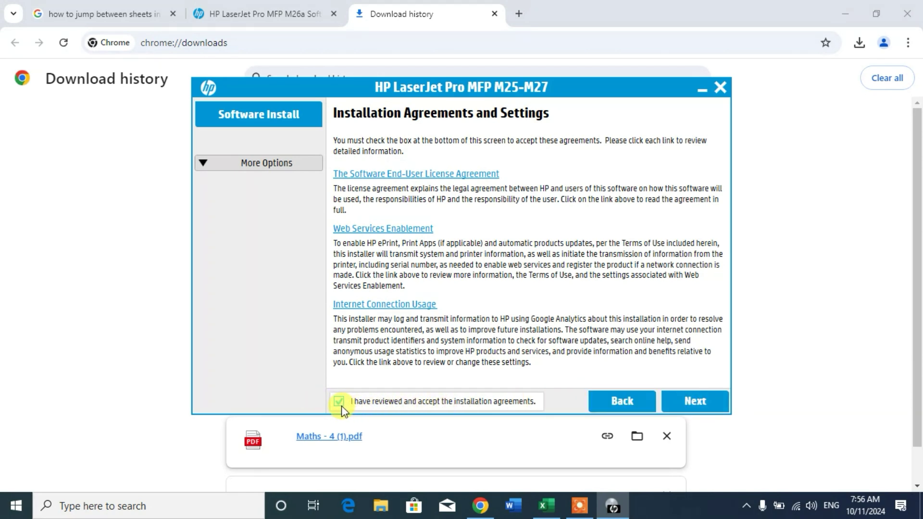
pyautogui.click(694, 400)
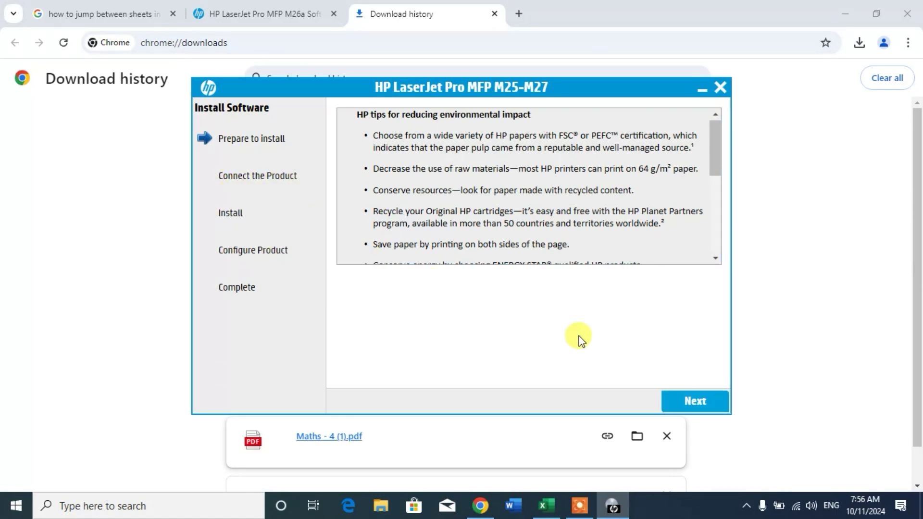
# Continue past the environmental tips and install the printer with a direct USB cable connection
pyautogui.click(696, 390)
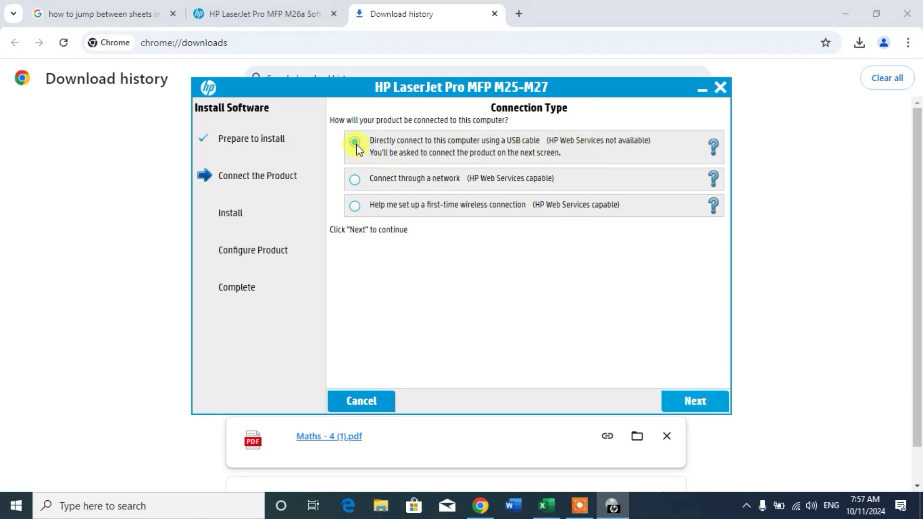
pyautogui.click(708, 402)
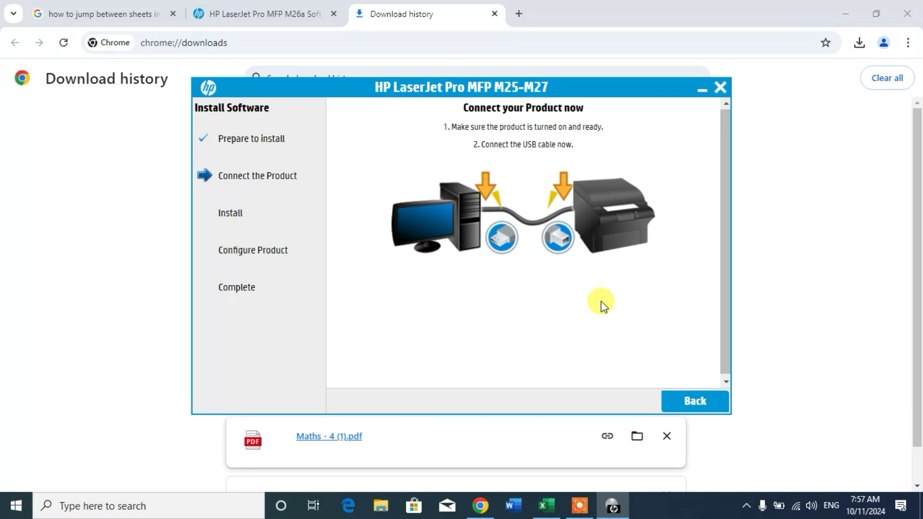
pyautogui.click(842, 310)
pyautogui.click(614, 507)
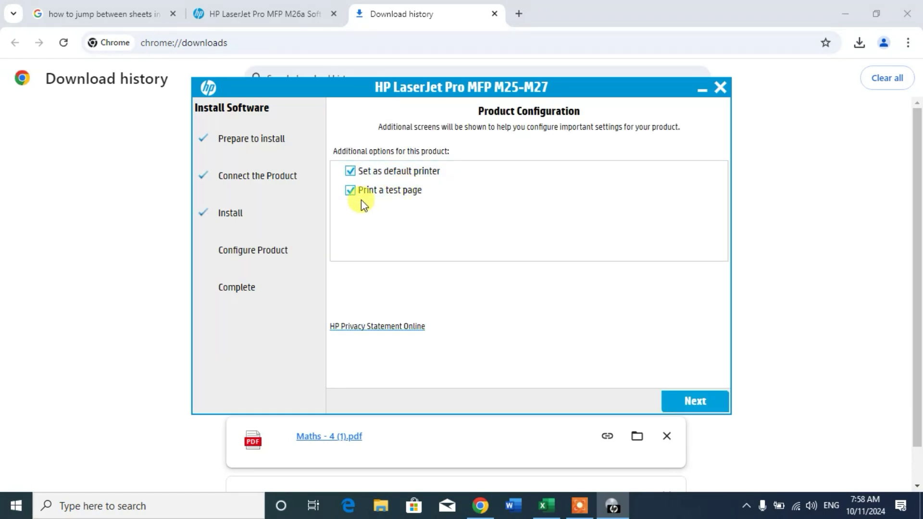
# Disable both "Print a test page" and "Set as default printer" in the product configuration and proceed
pyautogui.click(350, 191)
pyautogui.click(347, 193)
pyautogui.click(351, 191)
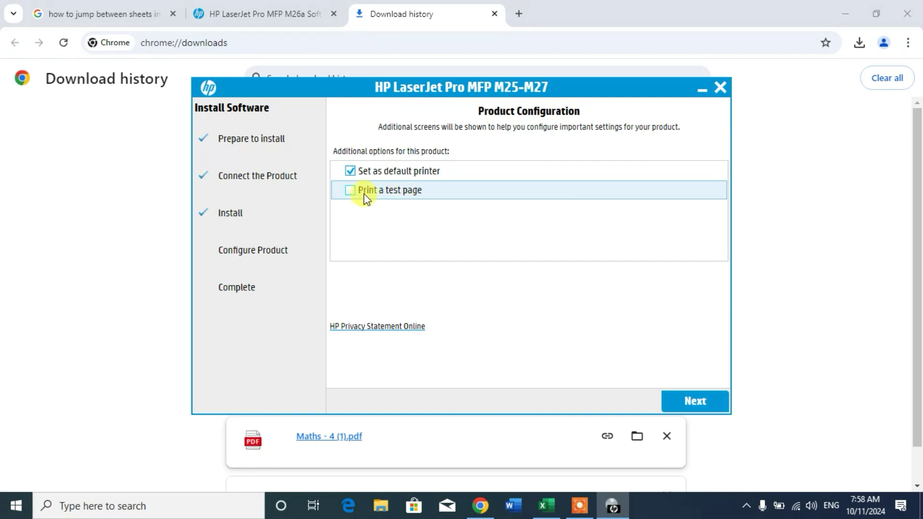
pyautogui.click(352, 172)
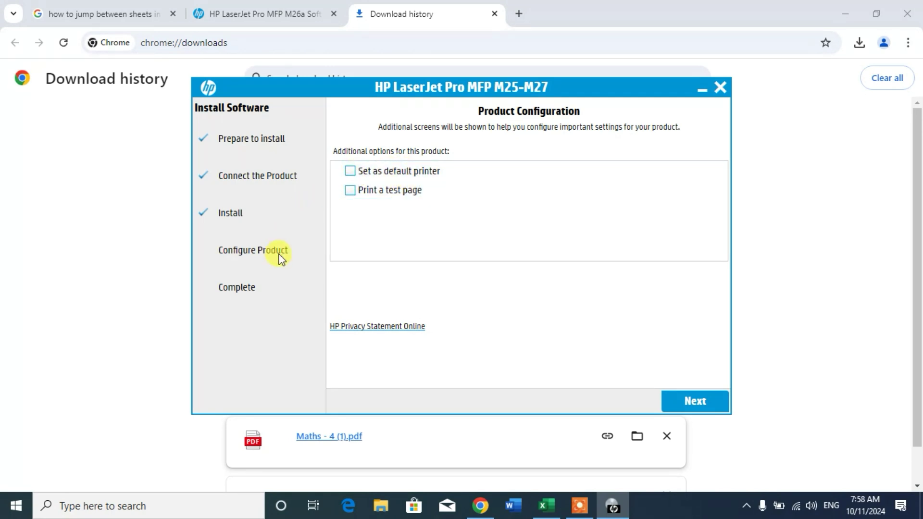
pyautogui.click(705, 400)
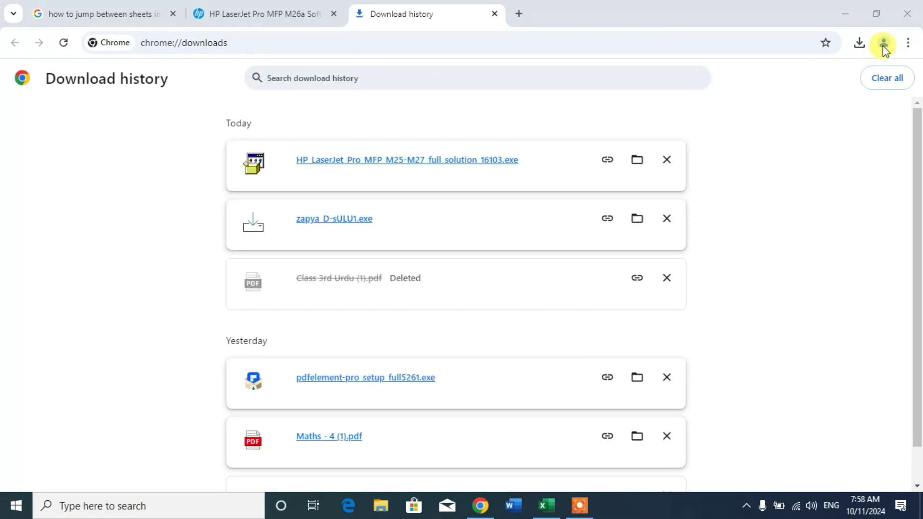
# Minimise the browser, finish the installation without registering the product with HP, and close the HP Connected page's browser window
pyautogui.click(846, 15)
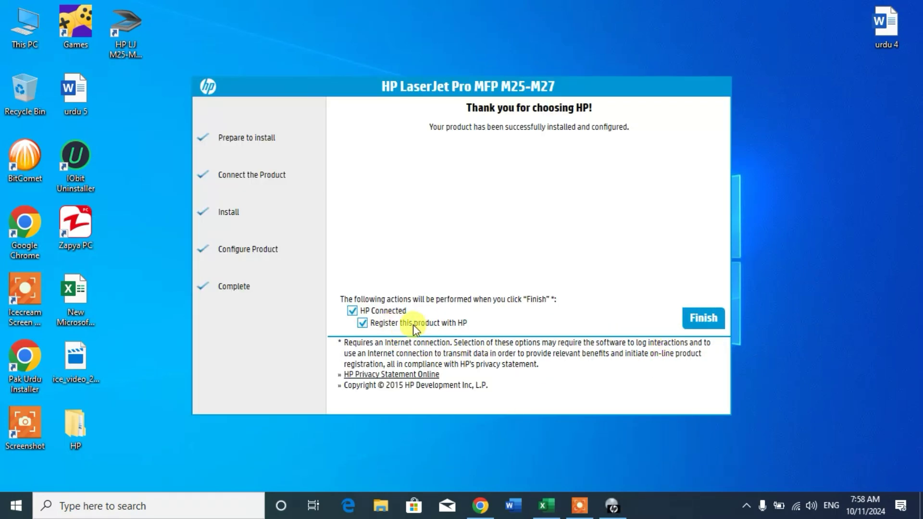
pyautogui.click(362, 324)
pyautogui.click(707, 318)
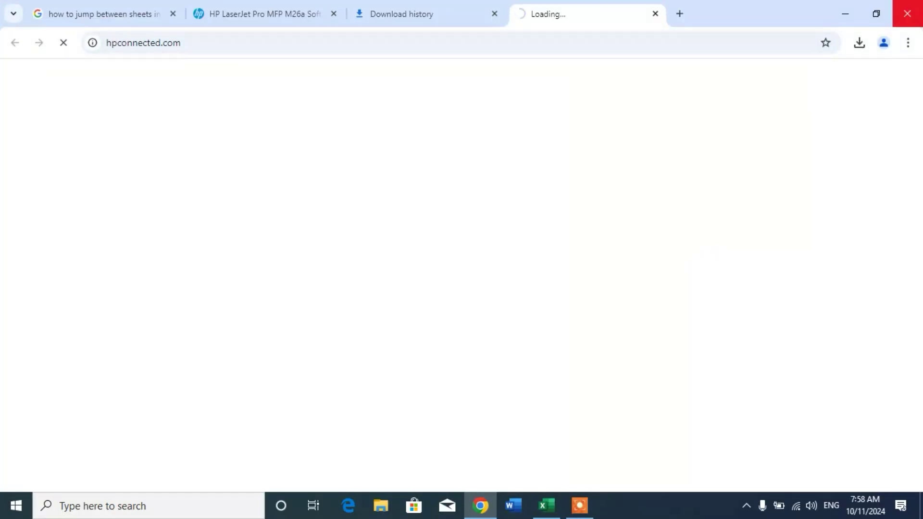
pyautogui.click(908, 14)
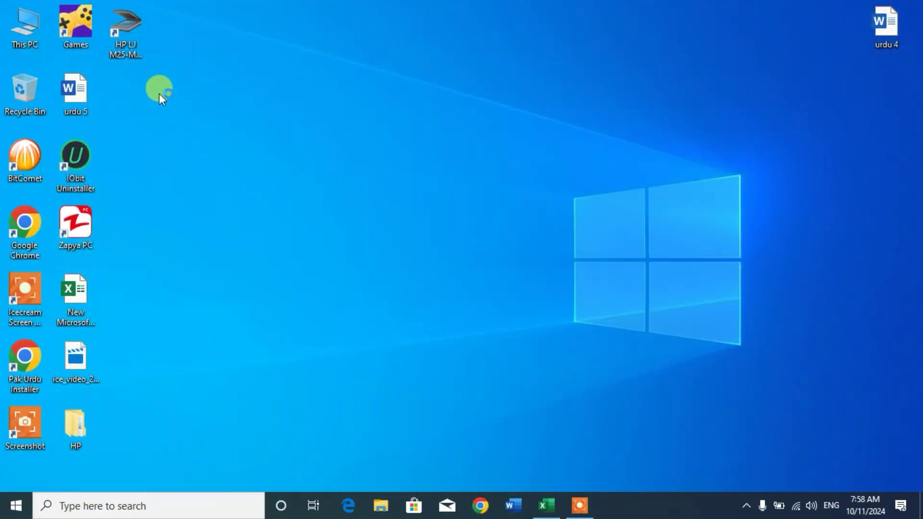
# Examine the HP LaserJet Pro MFP M25-M27 folder inside the desktop's HP folder, close it, and select the HP LJ M25-M27 Scan shortcut
pyautogui.doubleClick(84, 429)
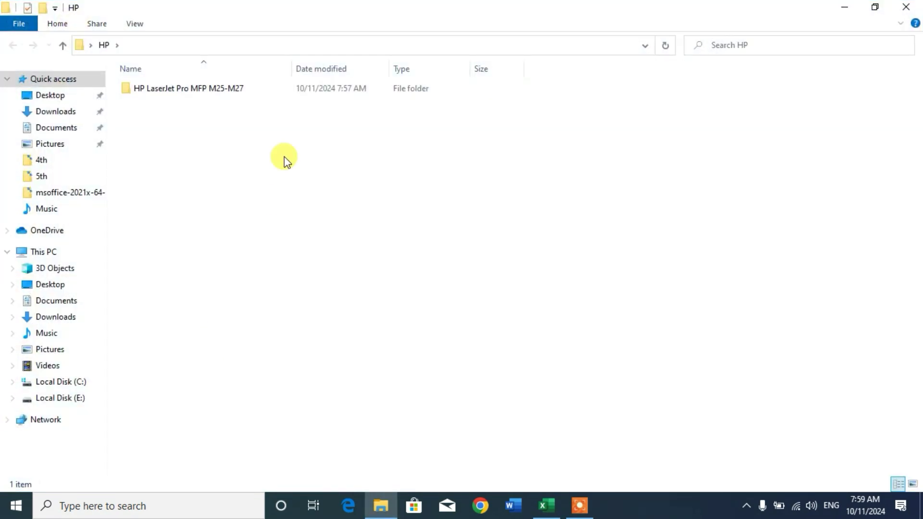
pyautogui.doubleClick(229, 89)
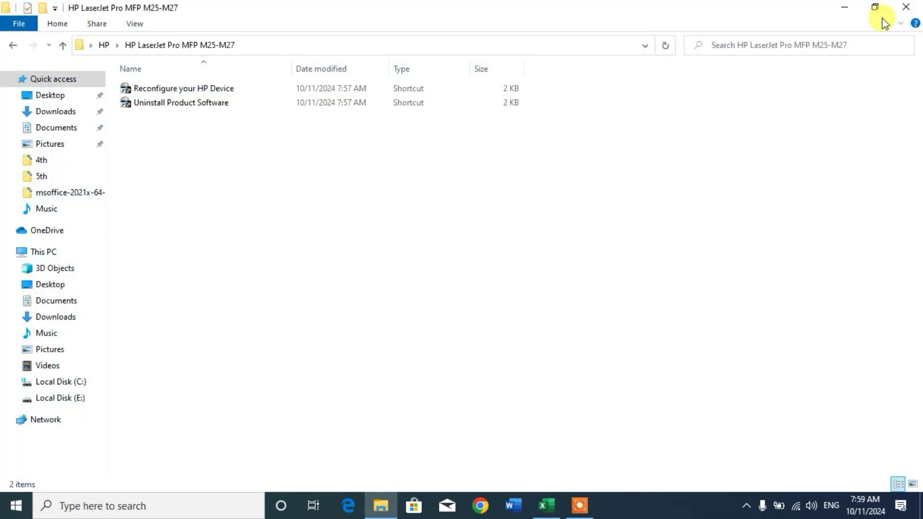
pyautogui.click(917, 4)
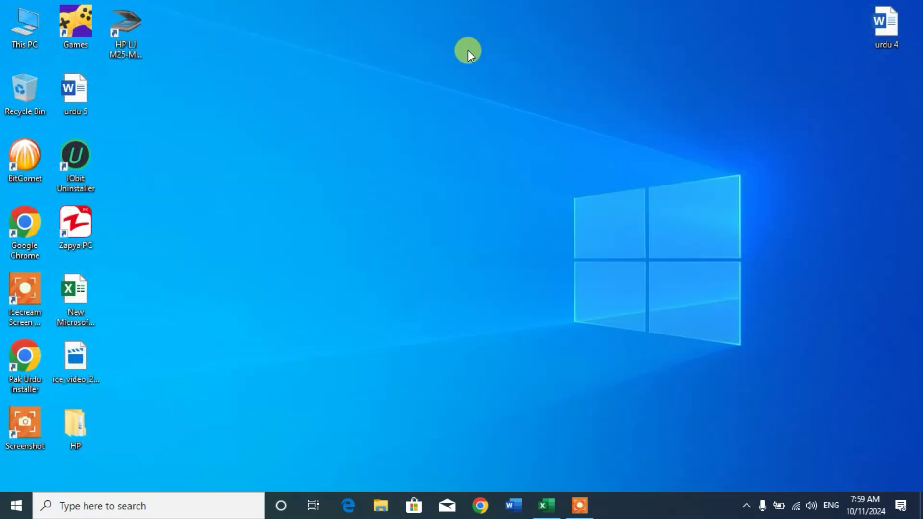
pyautogui.click(137, 52)
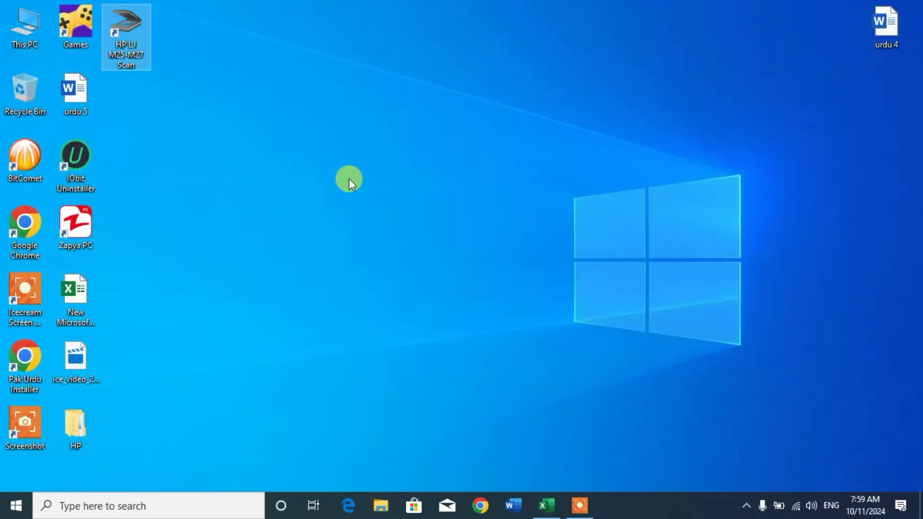